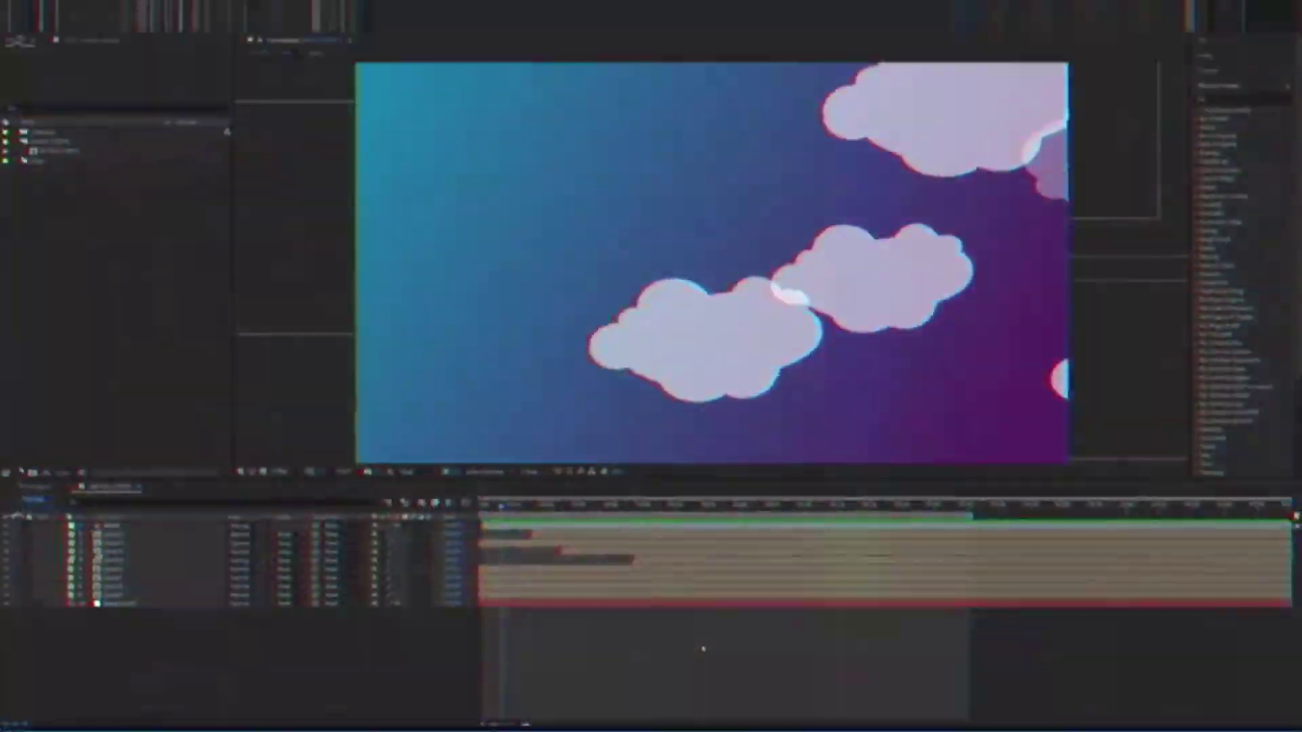
- Play the animation preview and inspect the BIRDS, cloud and Background layers
click(504, 514)
key(space)
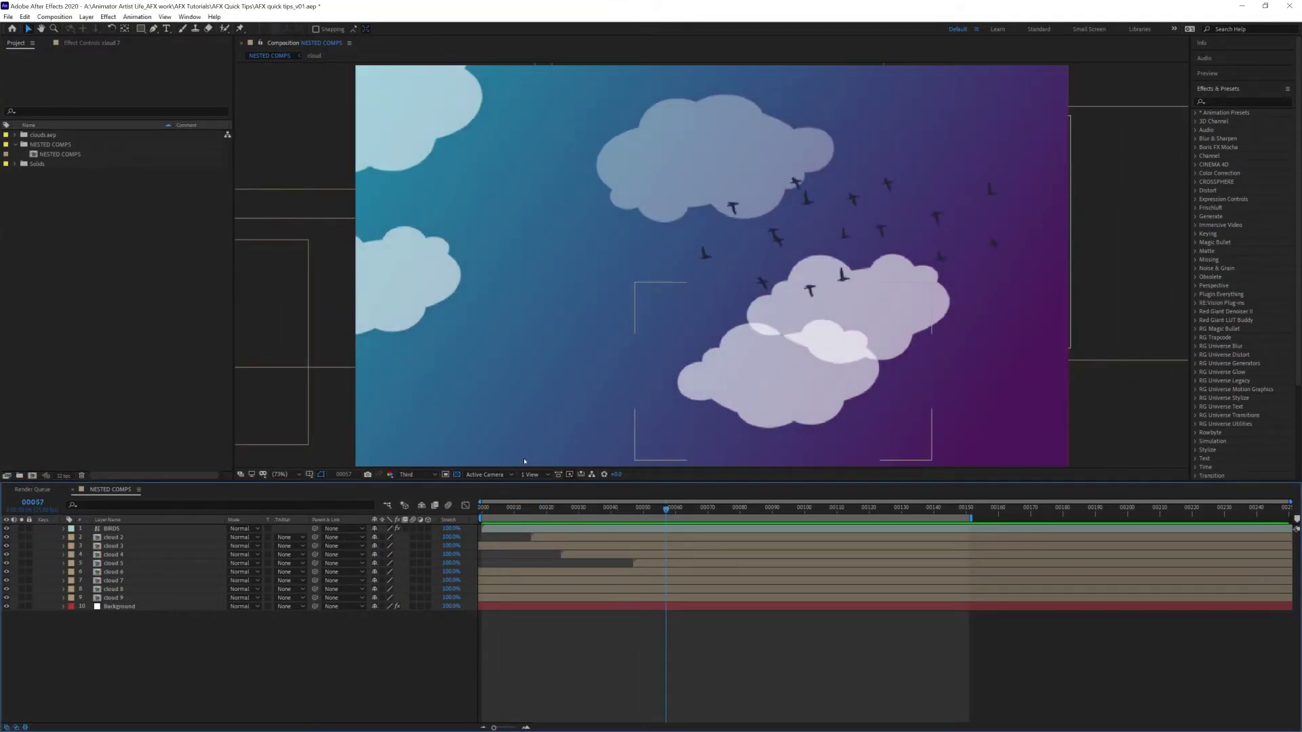
click(112, 529)
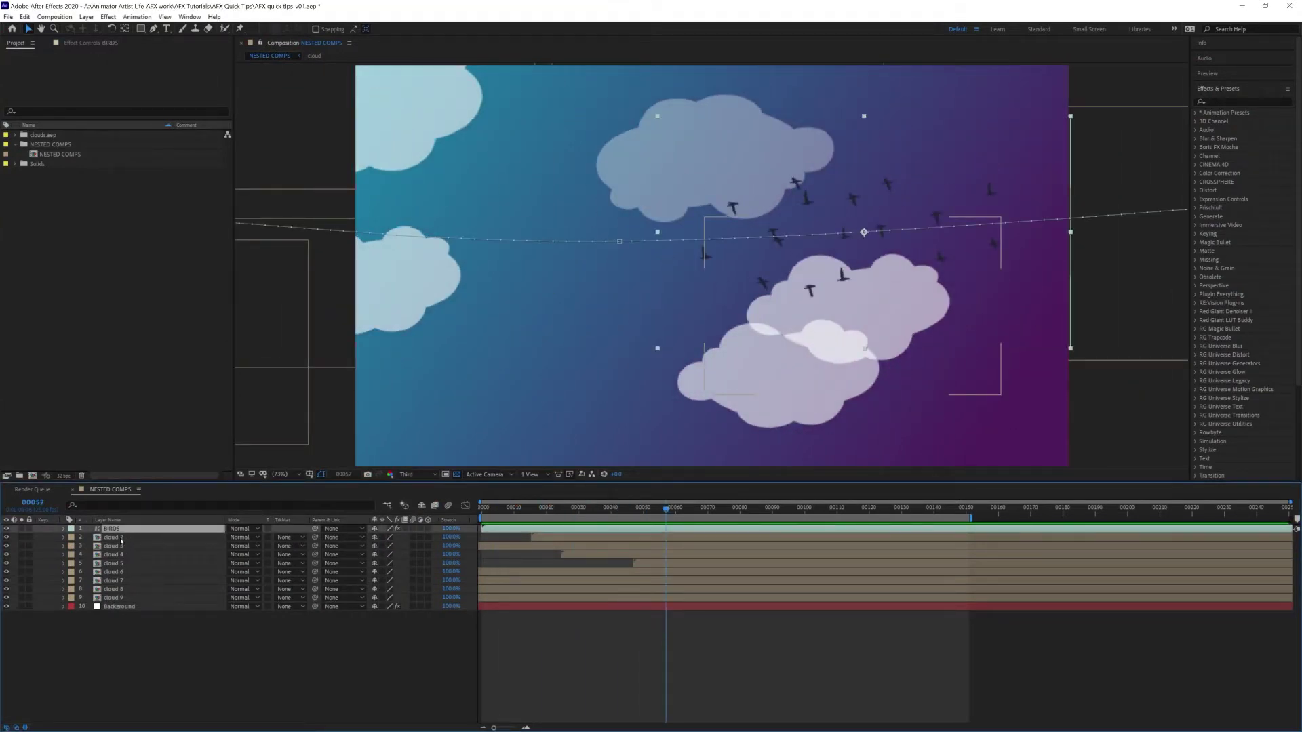
click(114, 537)
click(114, 563)
click(122, 589)
click(118, 606)
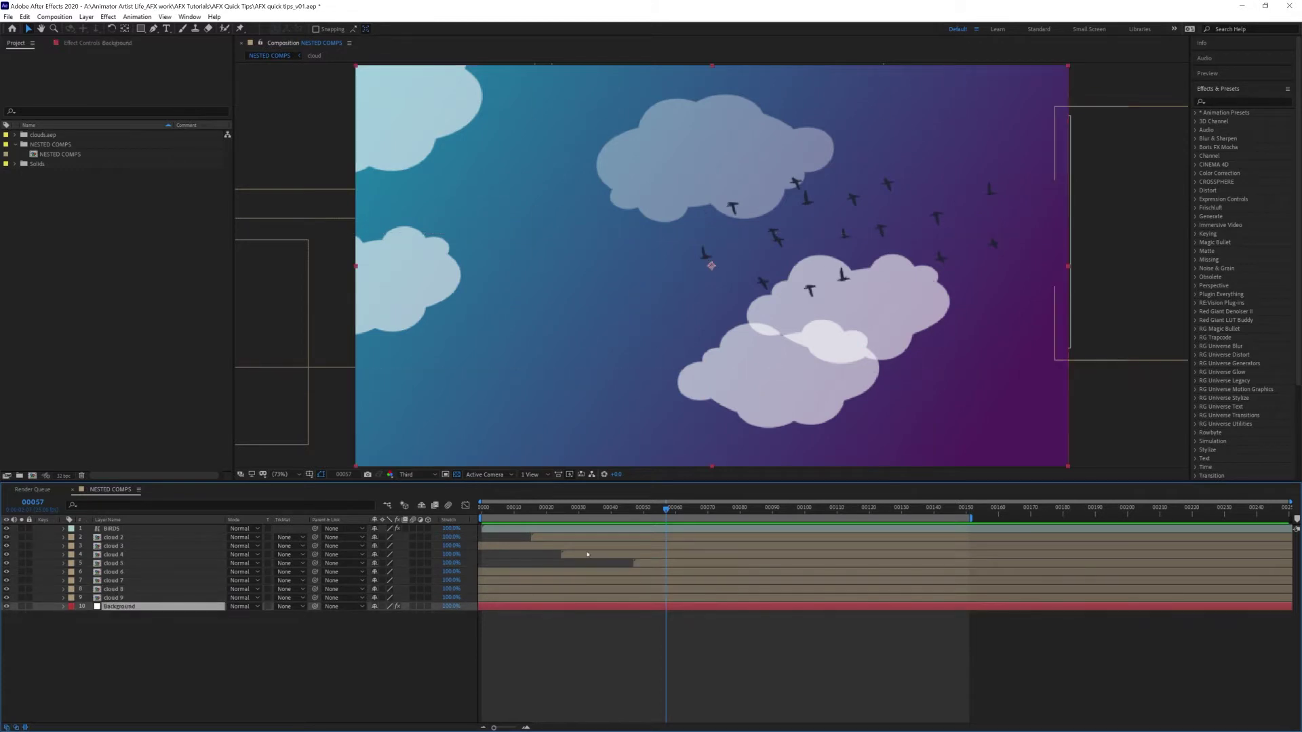
- Rewind to frame 0 and replay the animation from the beginning
drag(665, 508, 501, 508)
key(space)
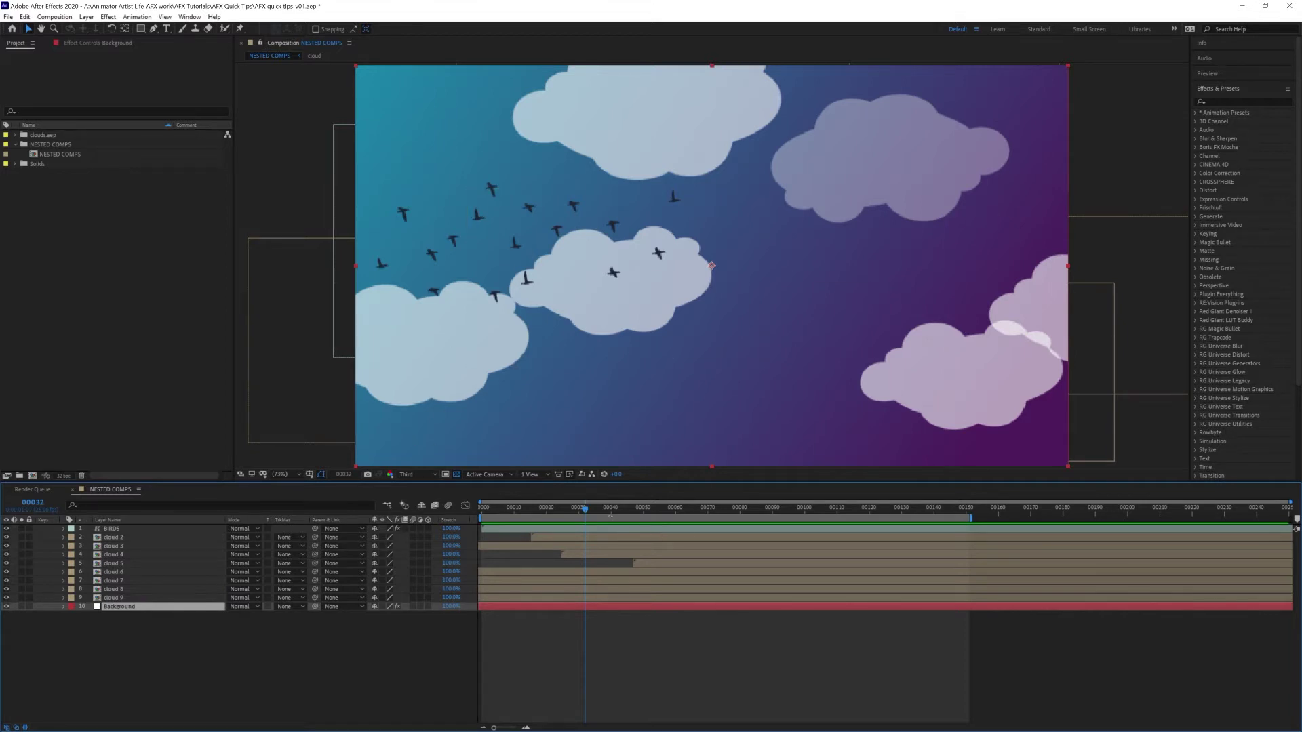
drag(584, 509, 481, 509)
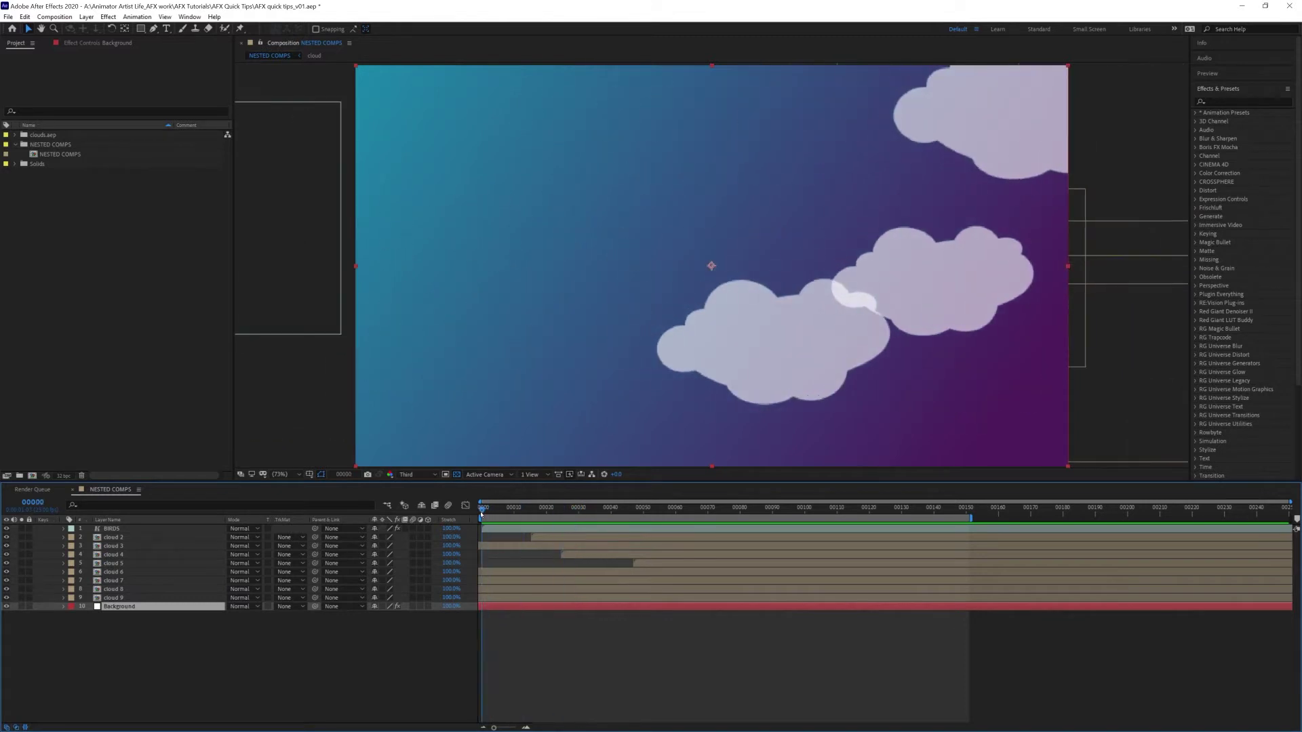
key(space)
key(space)
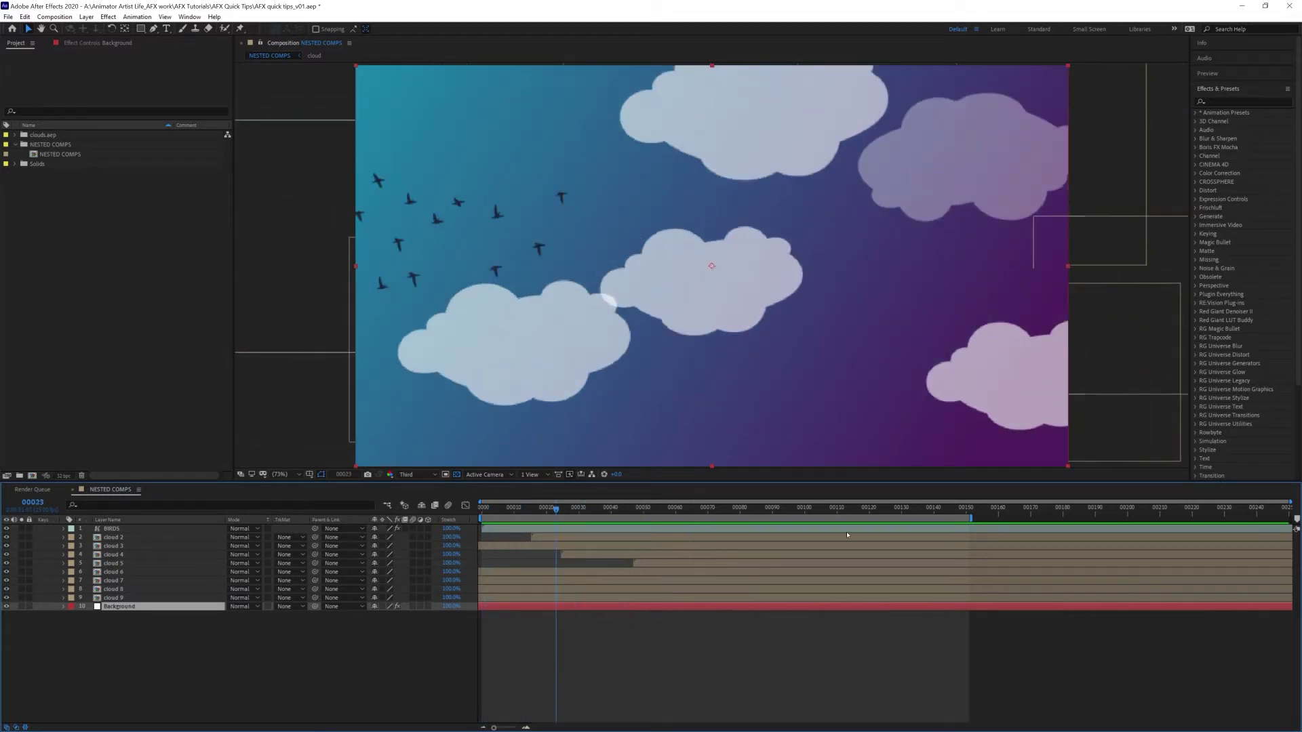
- Select cloud 2 through cloud 9 and find Pre-compose in the Layer and right-click menus
click(114, 537)
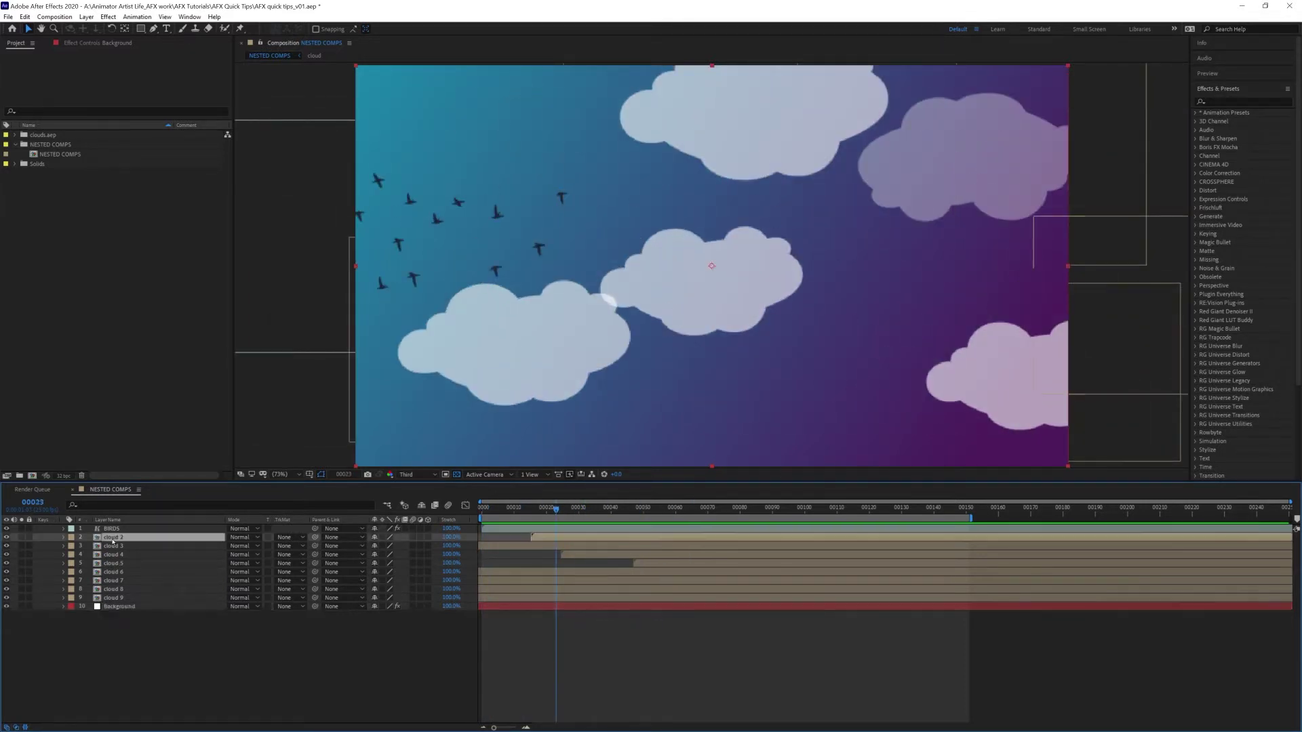
shift+click(124, 598)
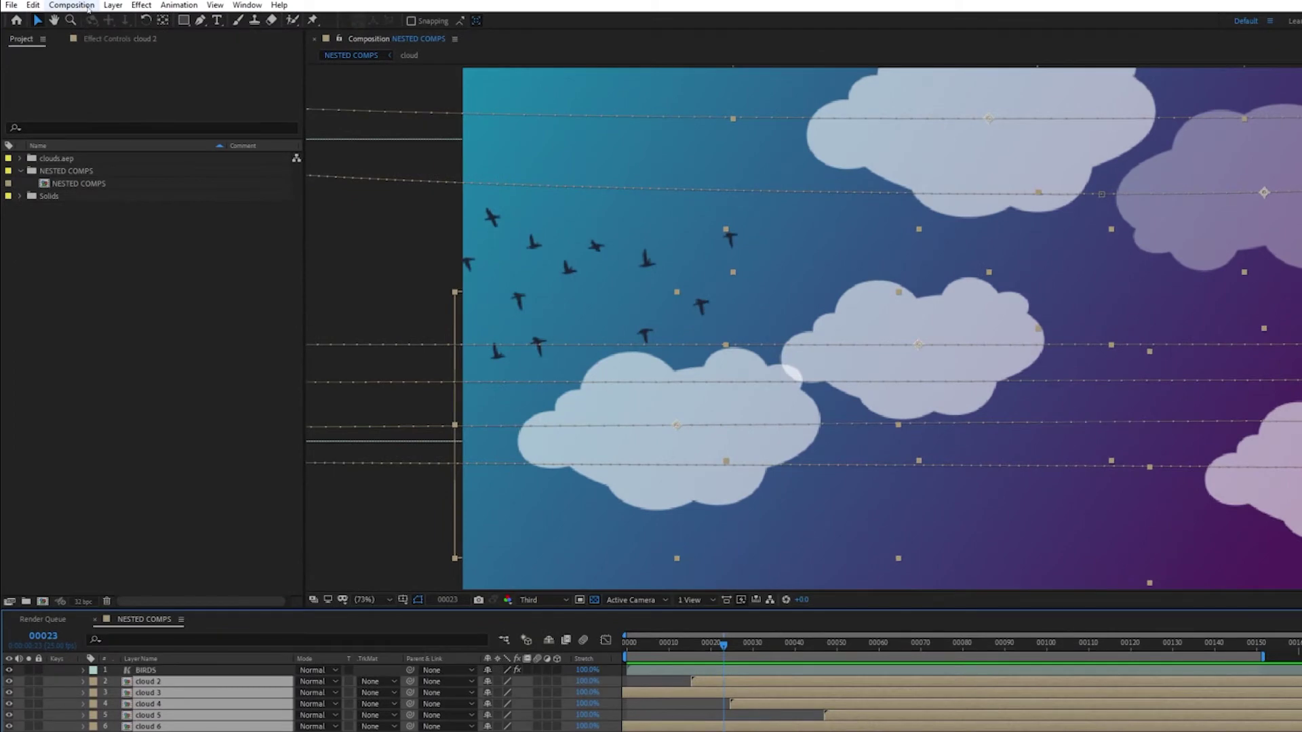
click(86, 16)
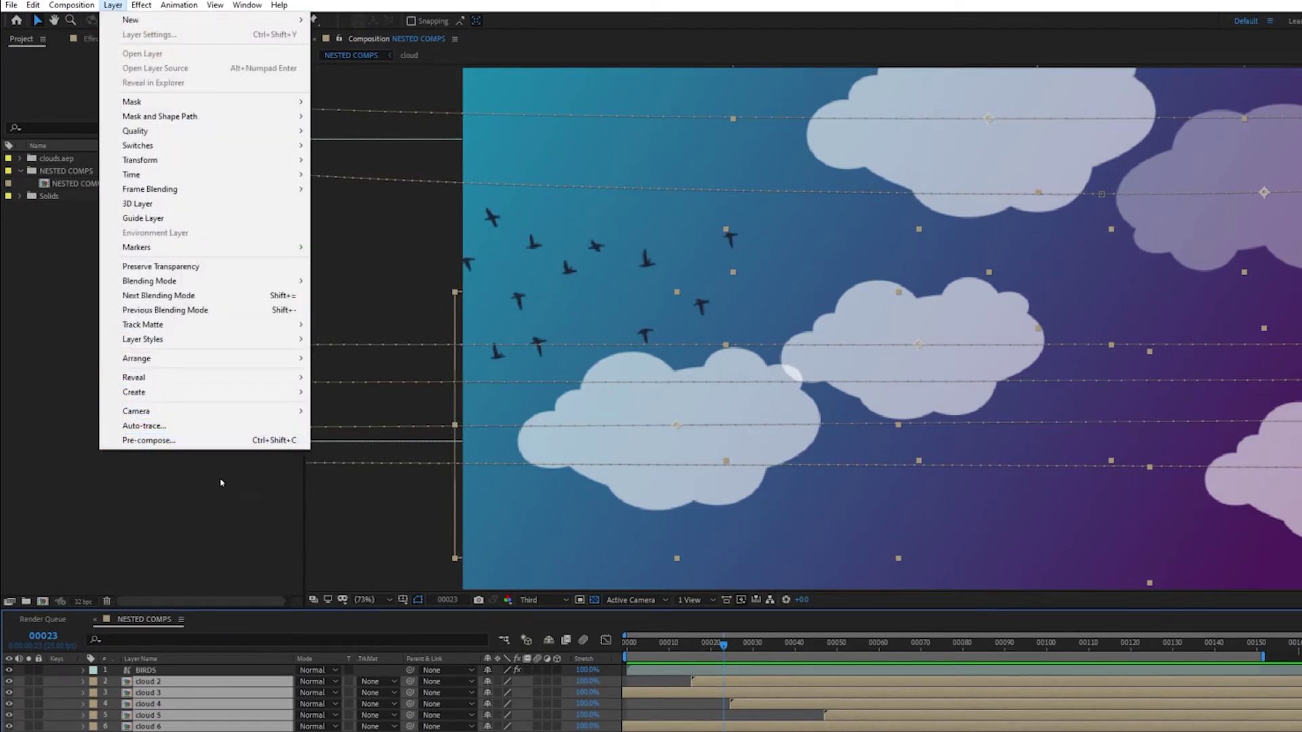
right_click(183, 689)
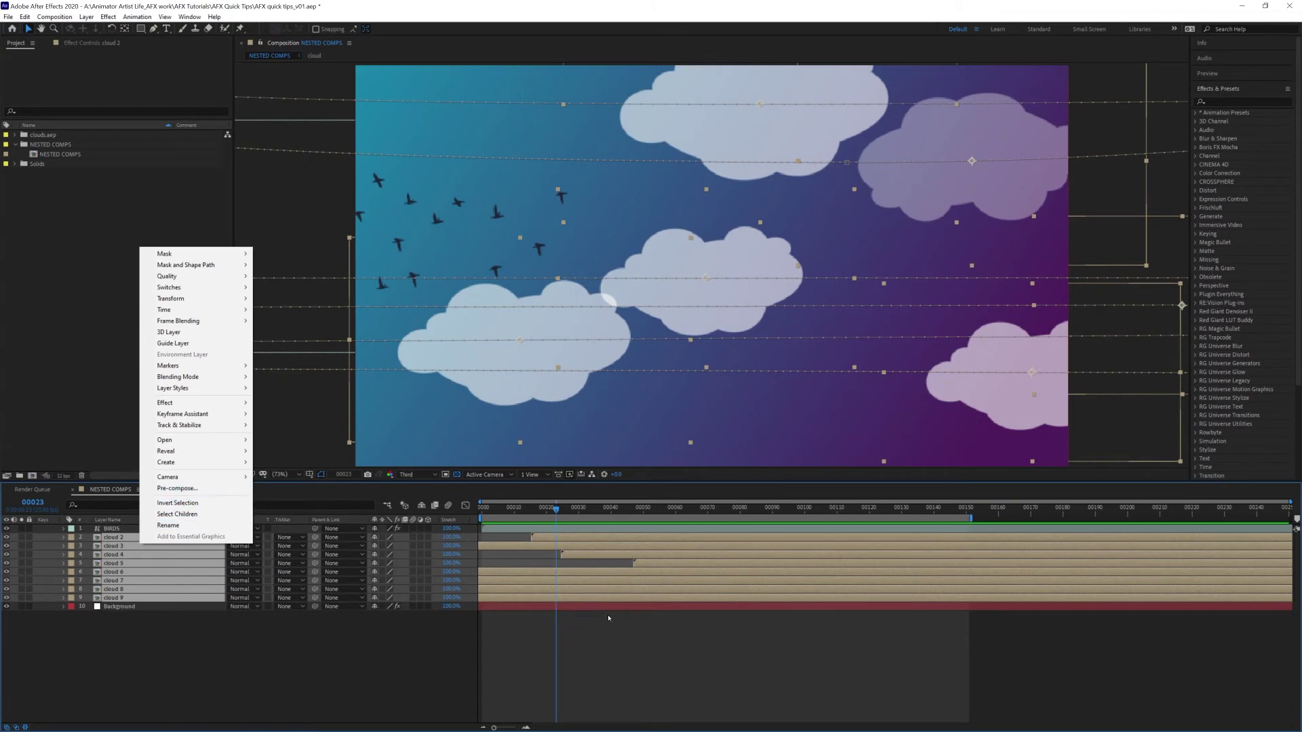
click(560, 512)
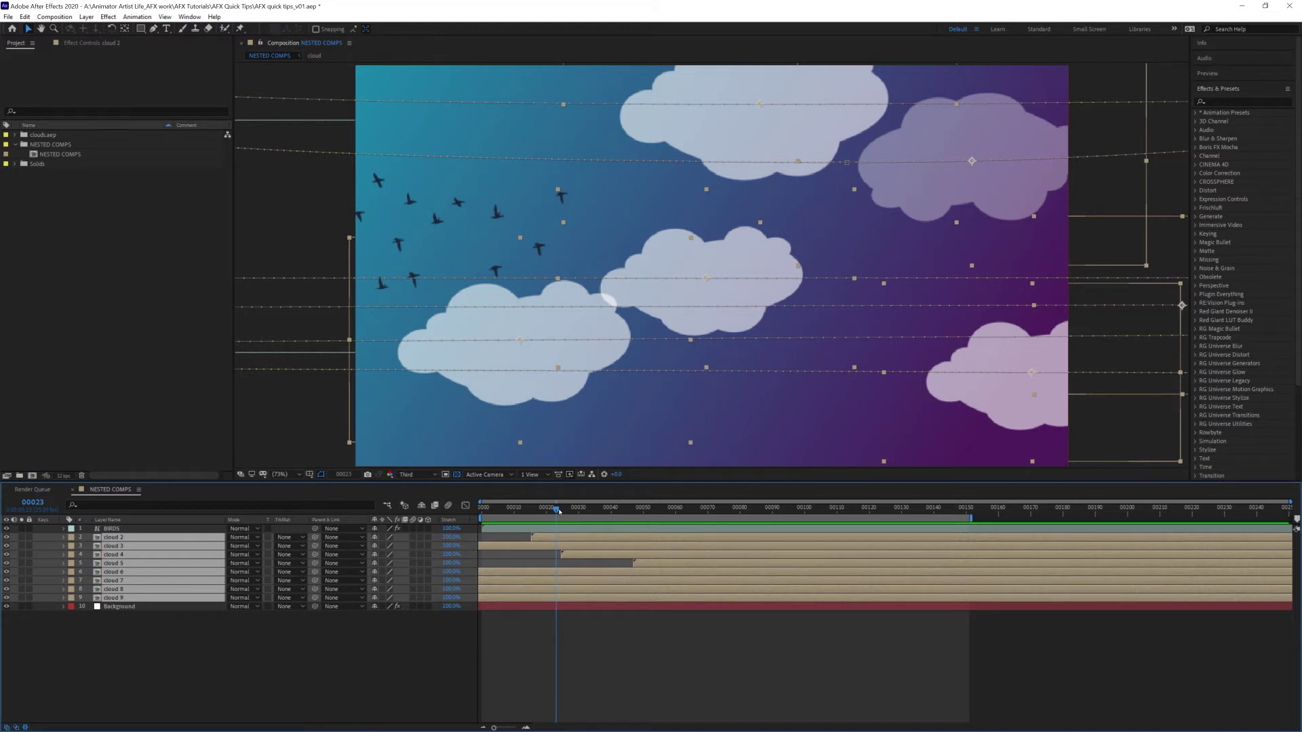
- Bring up the Pre-compose dialog for the selected cloud layers with Ctrl+Shift+C and move it aside
key(ctrl+shift+c)
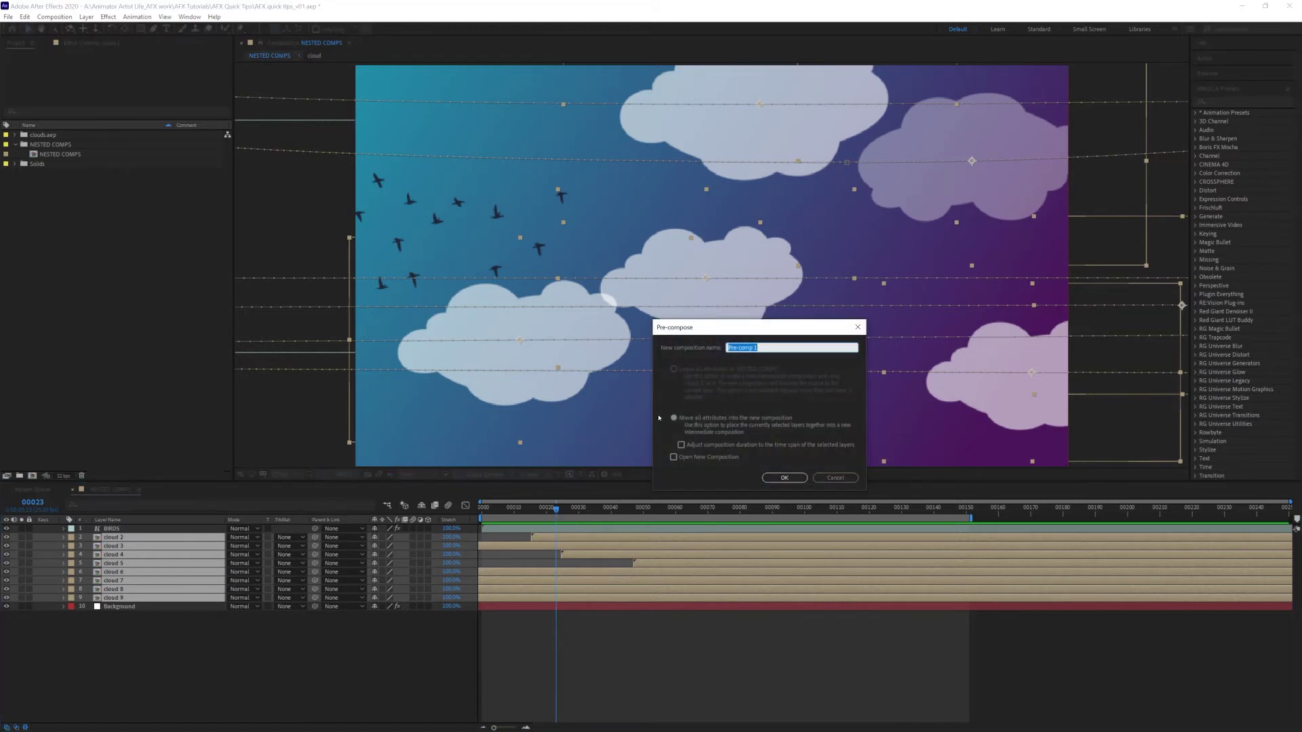
drag(724, 333, 689, 322)
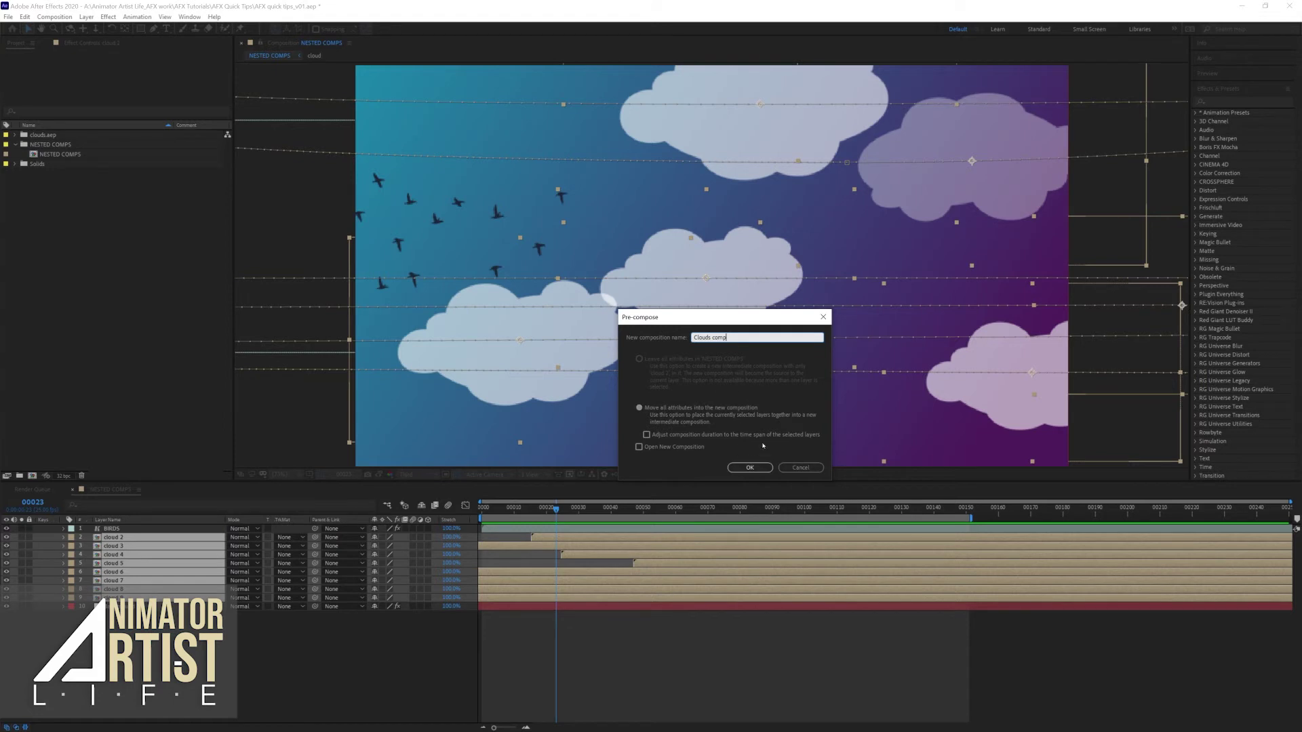
- Create the Clouds comp, then select it and toggle its visibility off and on
click(750, 468)
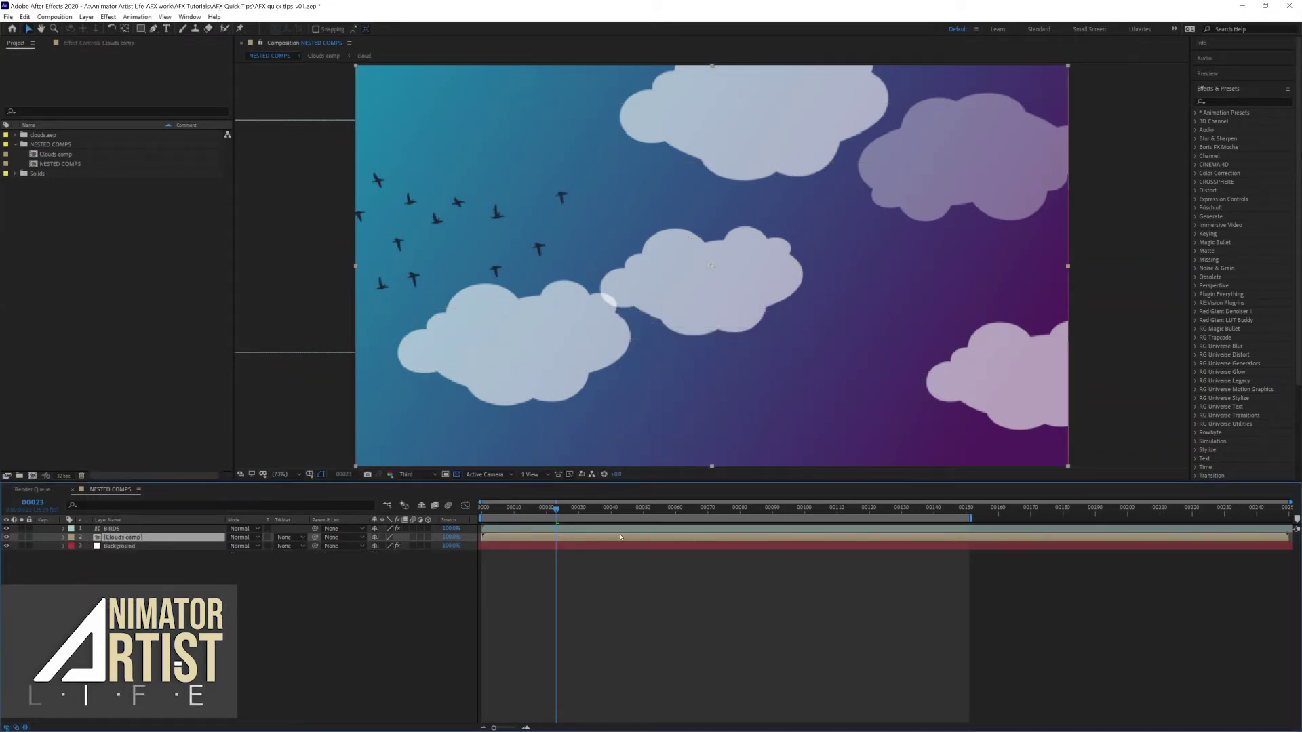
drag(556, 510, 523, 510)
click(656, 539)
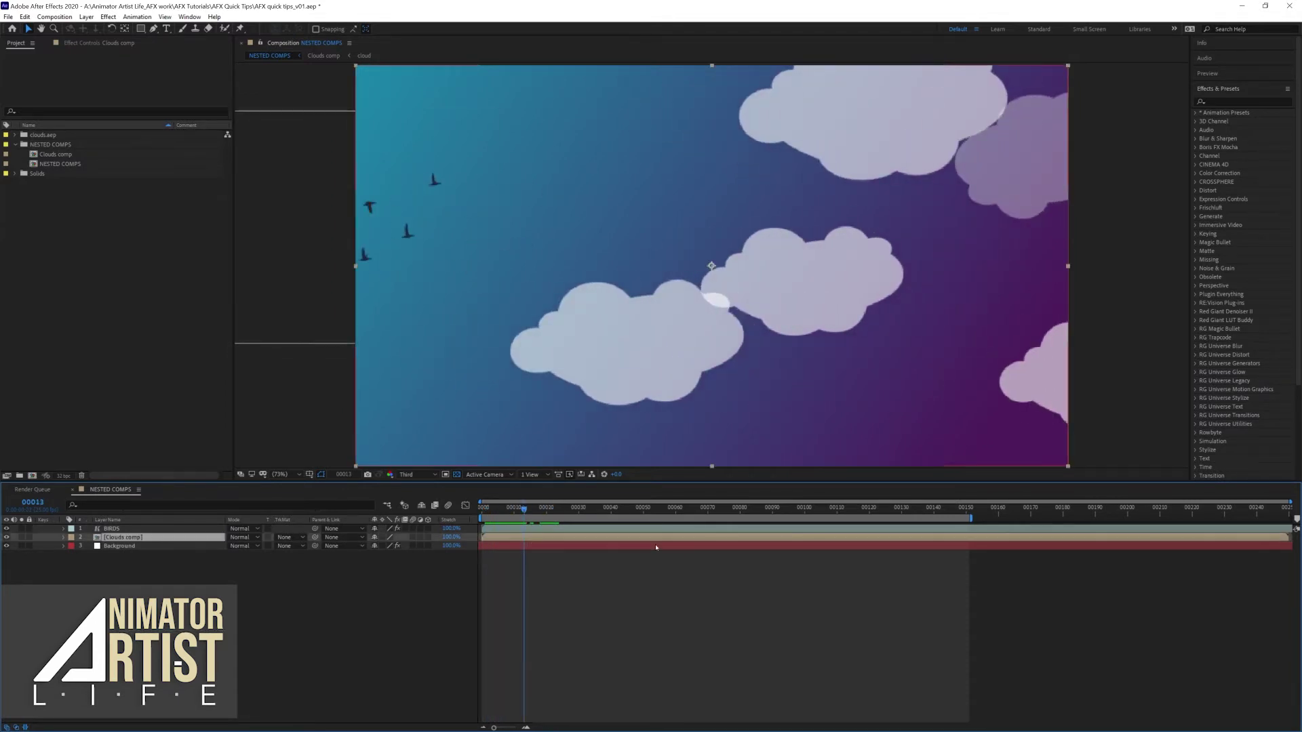
click(6, 538)
click(6, 538)
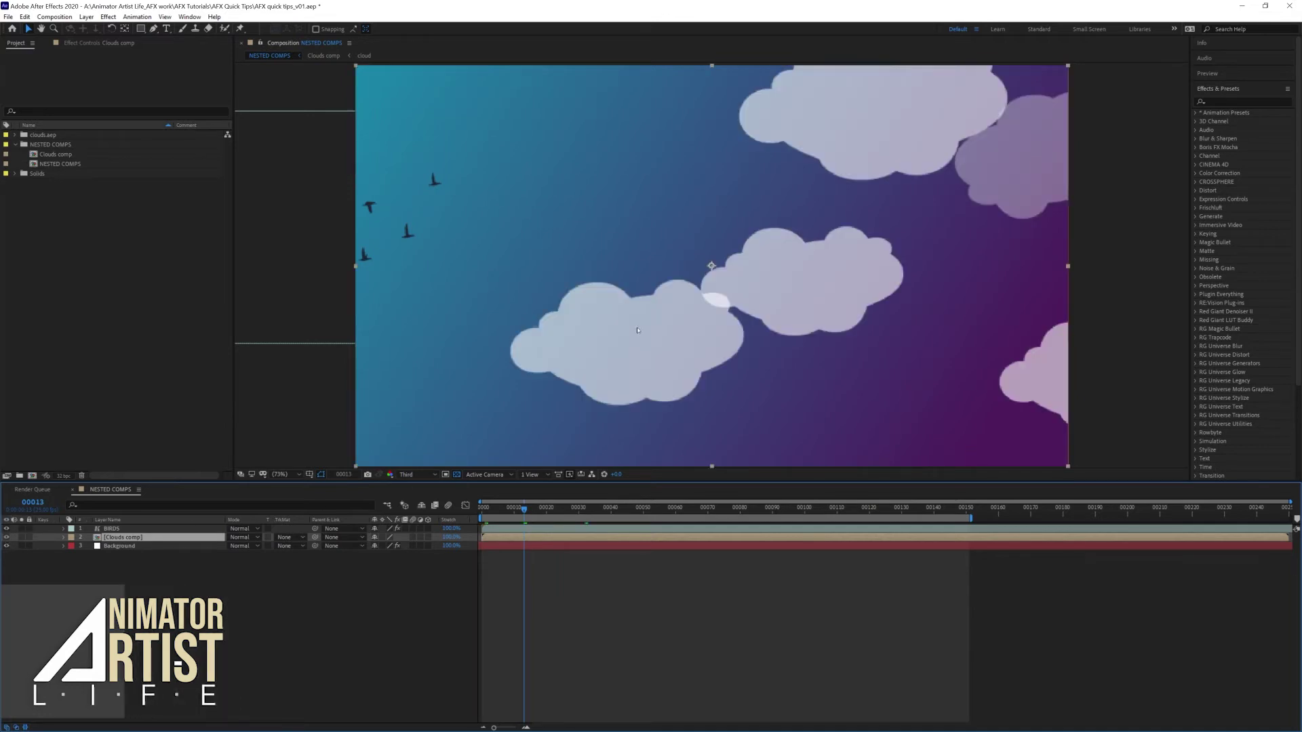
- Test the Clouds comp by rotating all the clouds together via its Rotation property
drag(746, 441, 822, 283)
key(r)
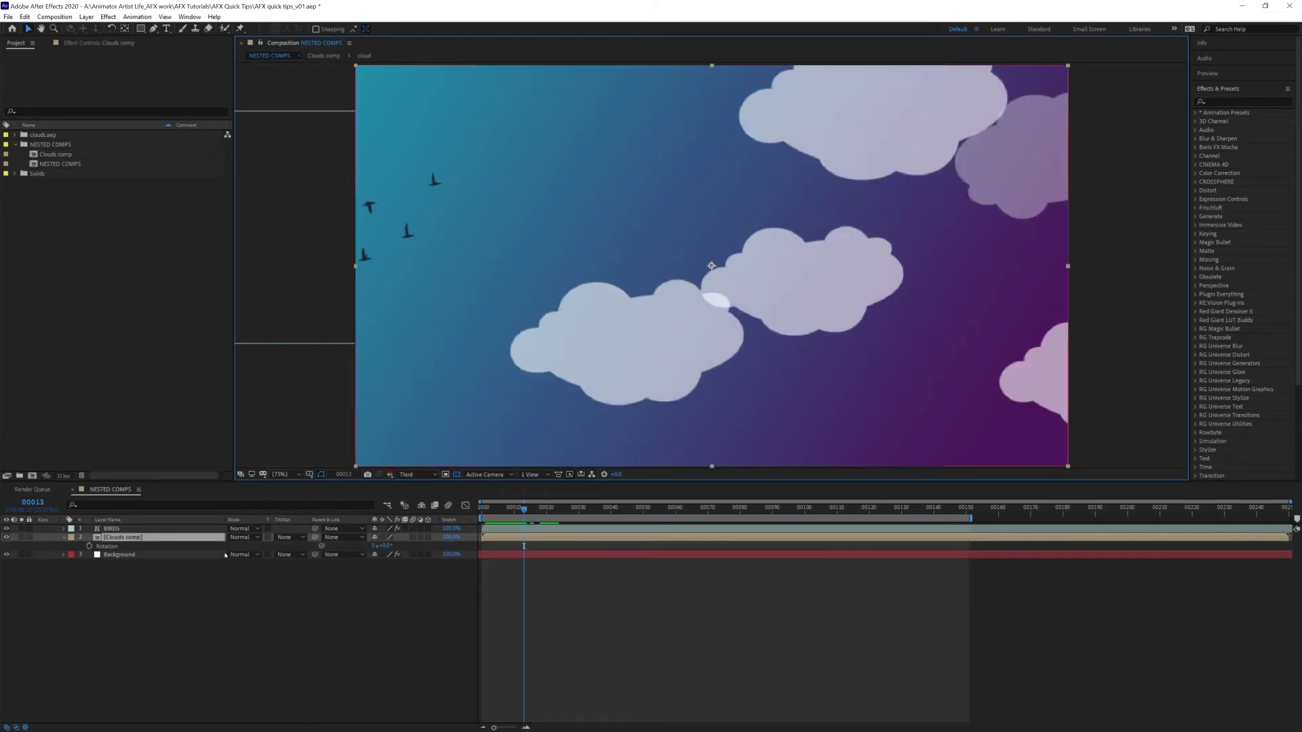
drag(383, 548, 676, 317)
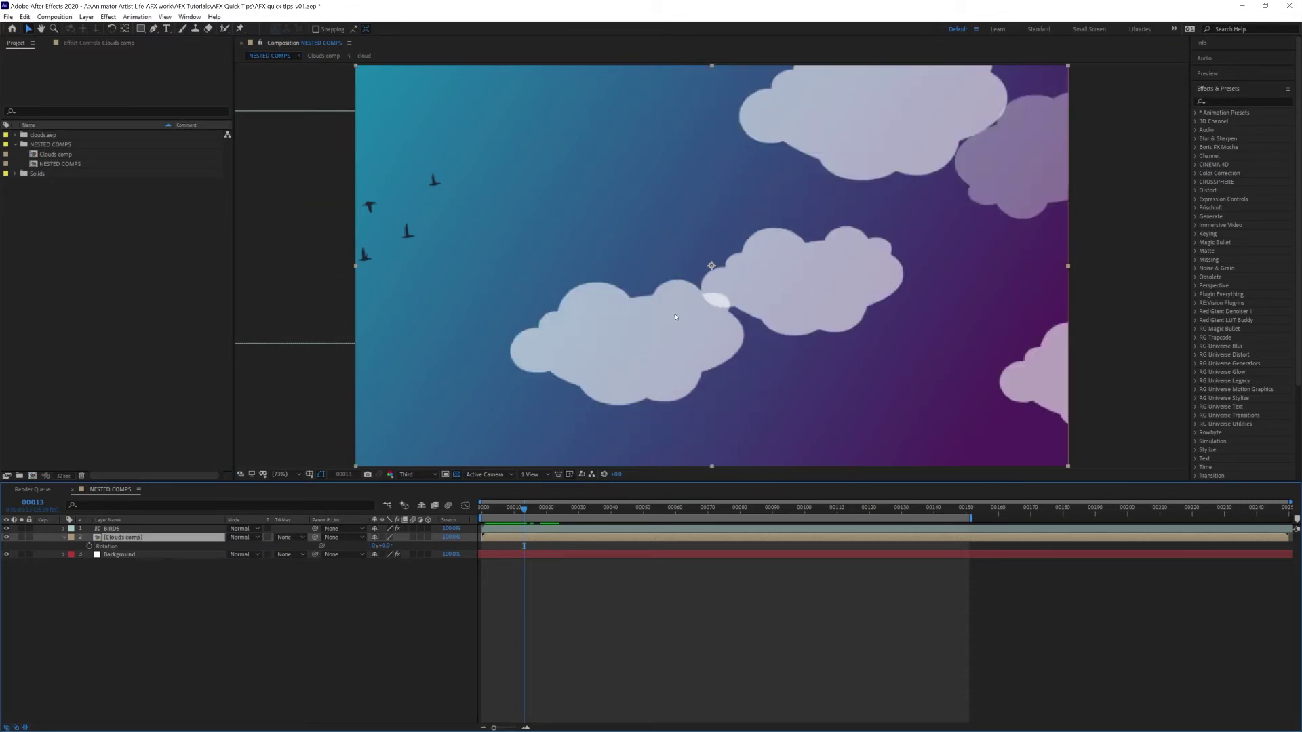
- Open Clouds comp, turn off the transparency grid, and preview its cloud 2–9 layers
double_click(572, 537)
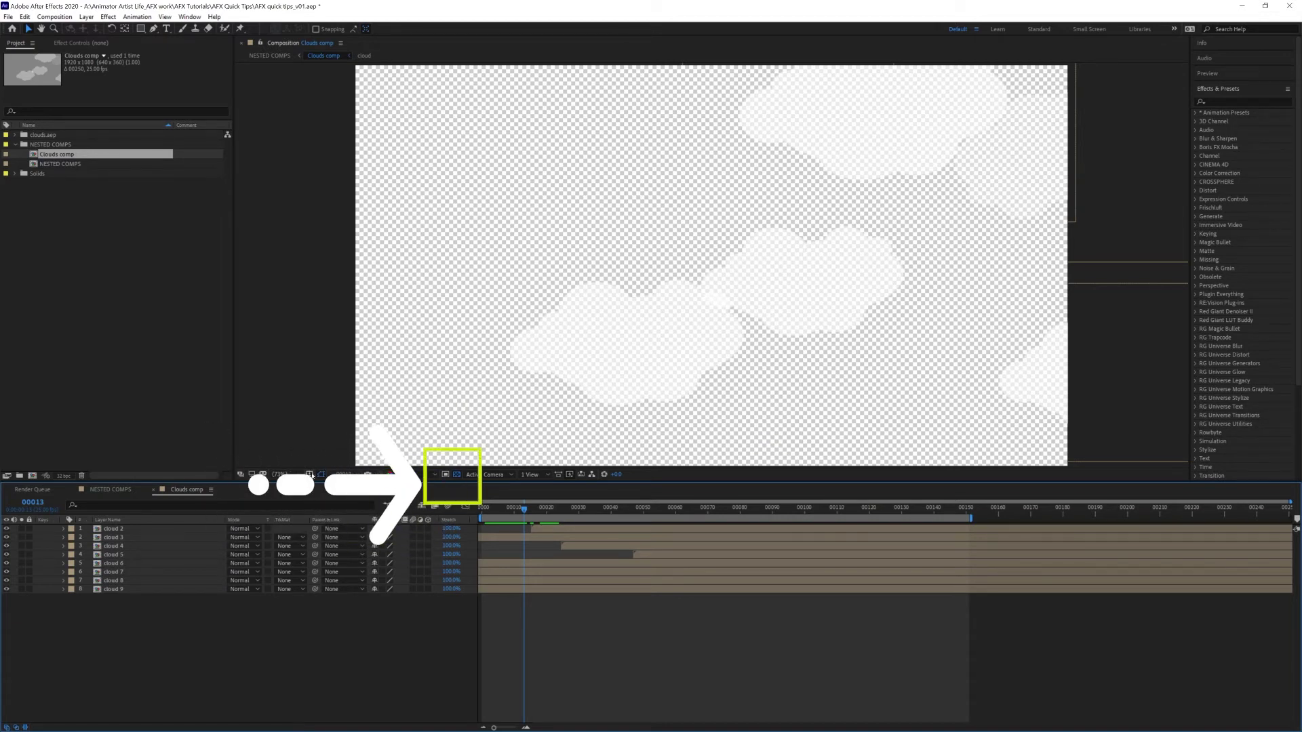
click(457, 474)
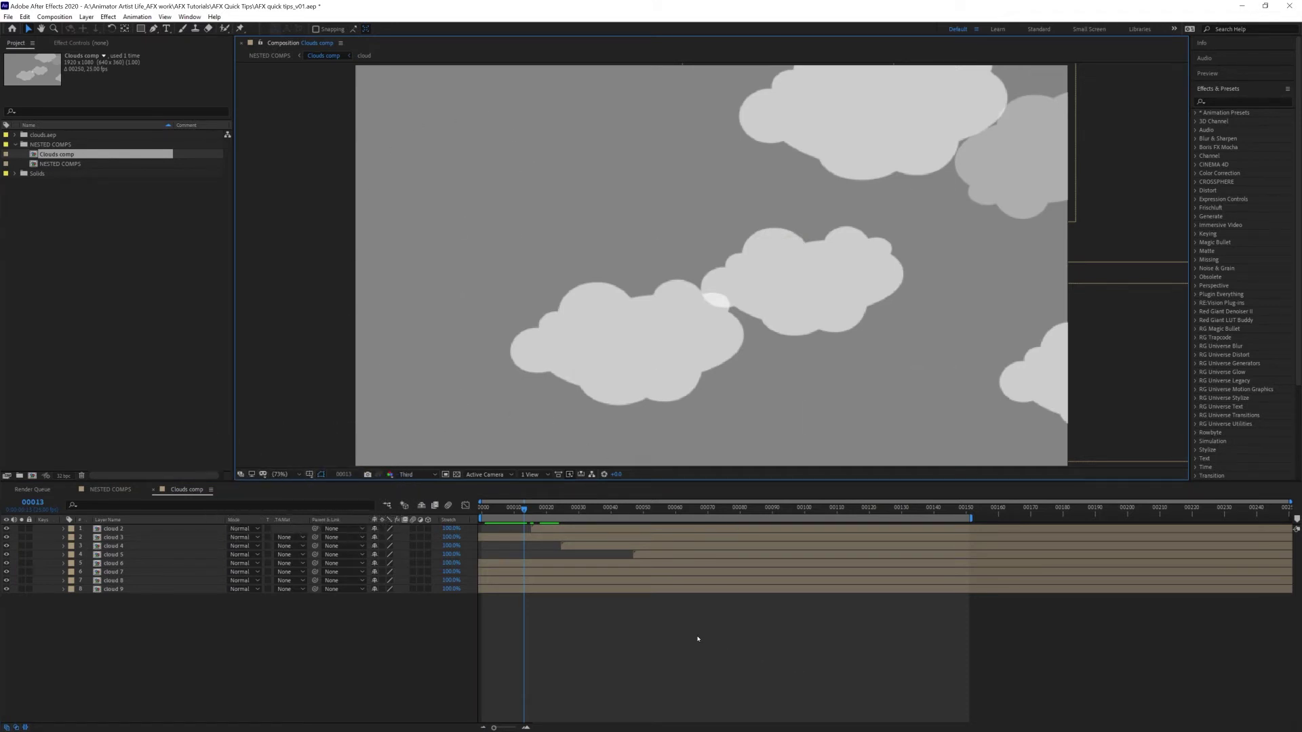
key(space)
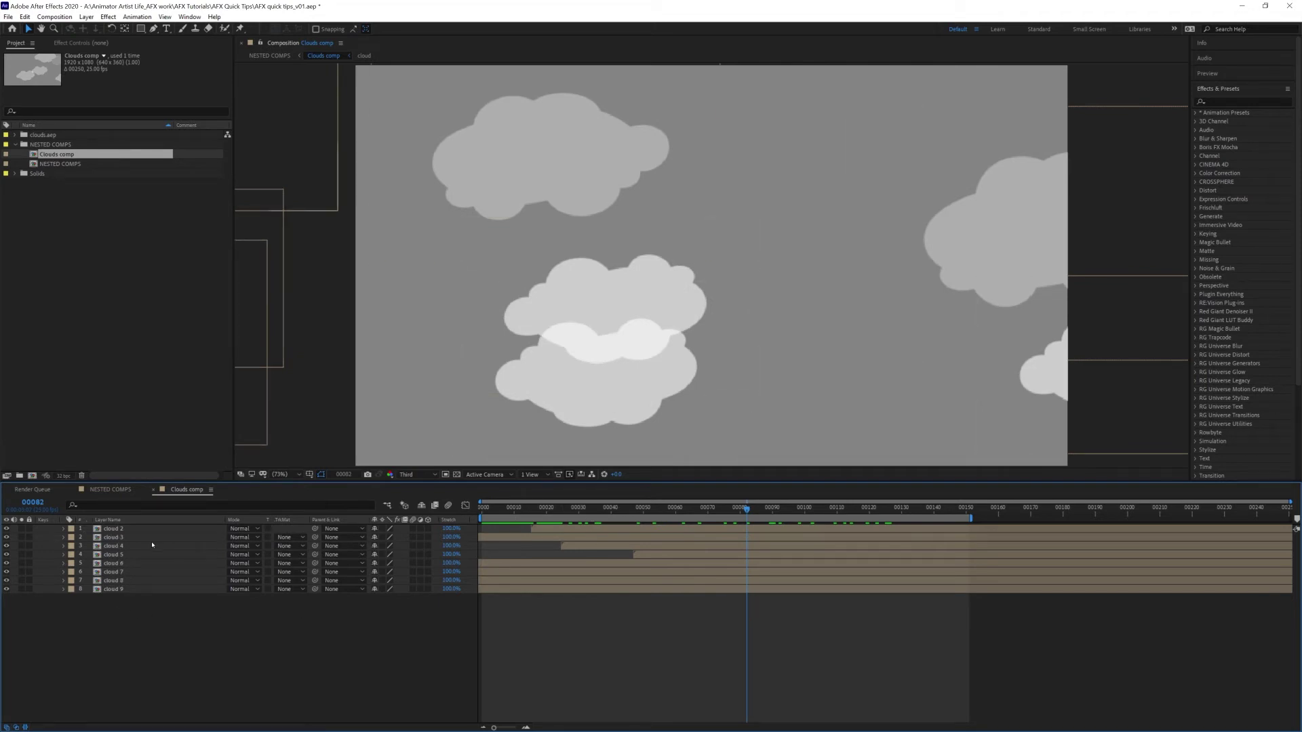
click(204, 546)
drag(703, 408, 660, 400)
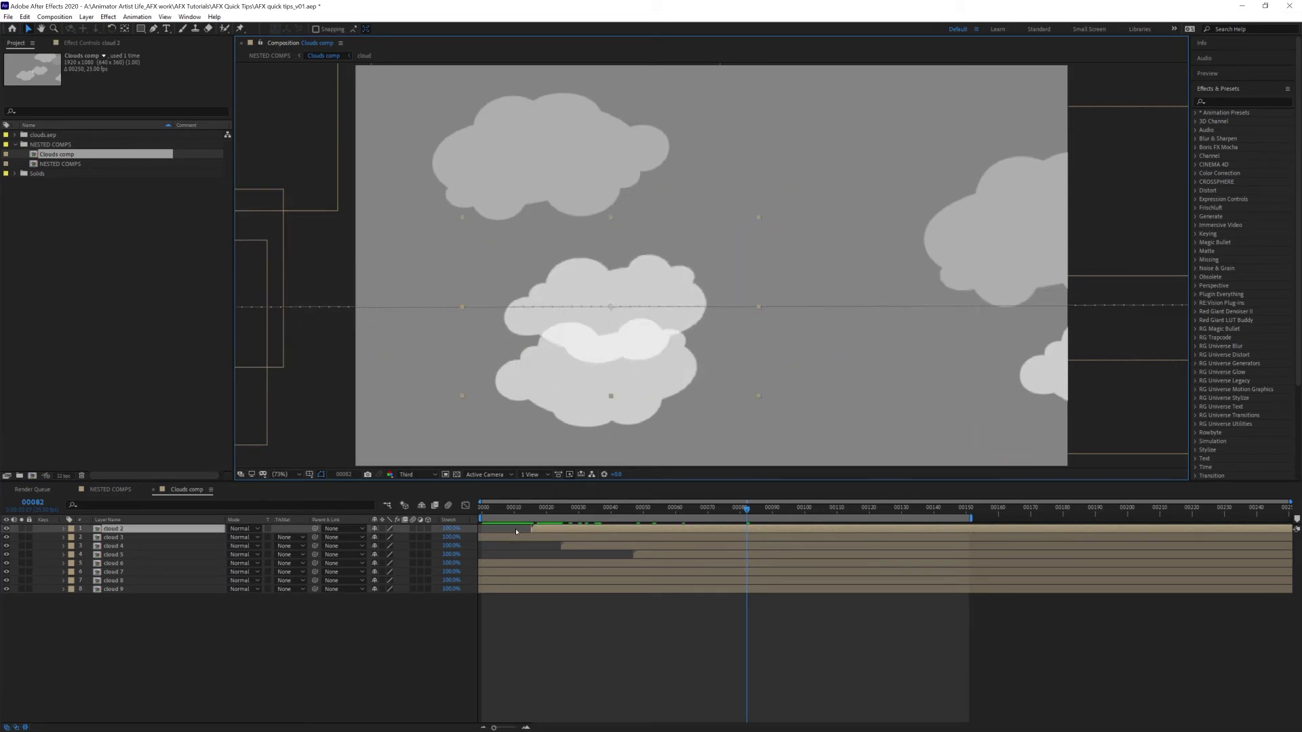
drag(521, 514, 662, 510)
click(495, 517)
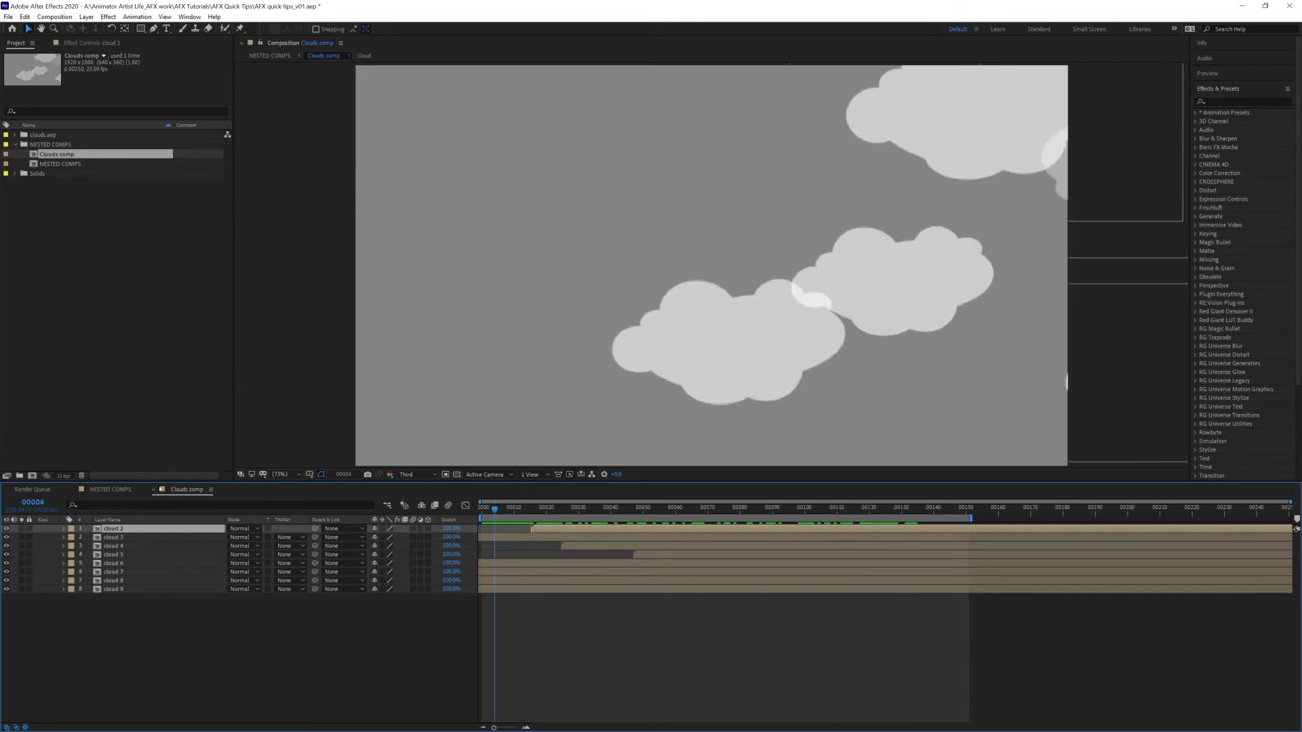
- Switch back to NESTED COMPS and play its nested animation from frame 0
click(109, 490)
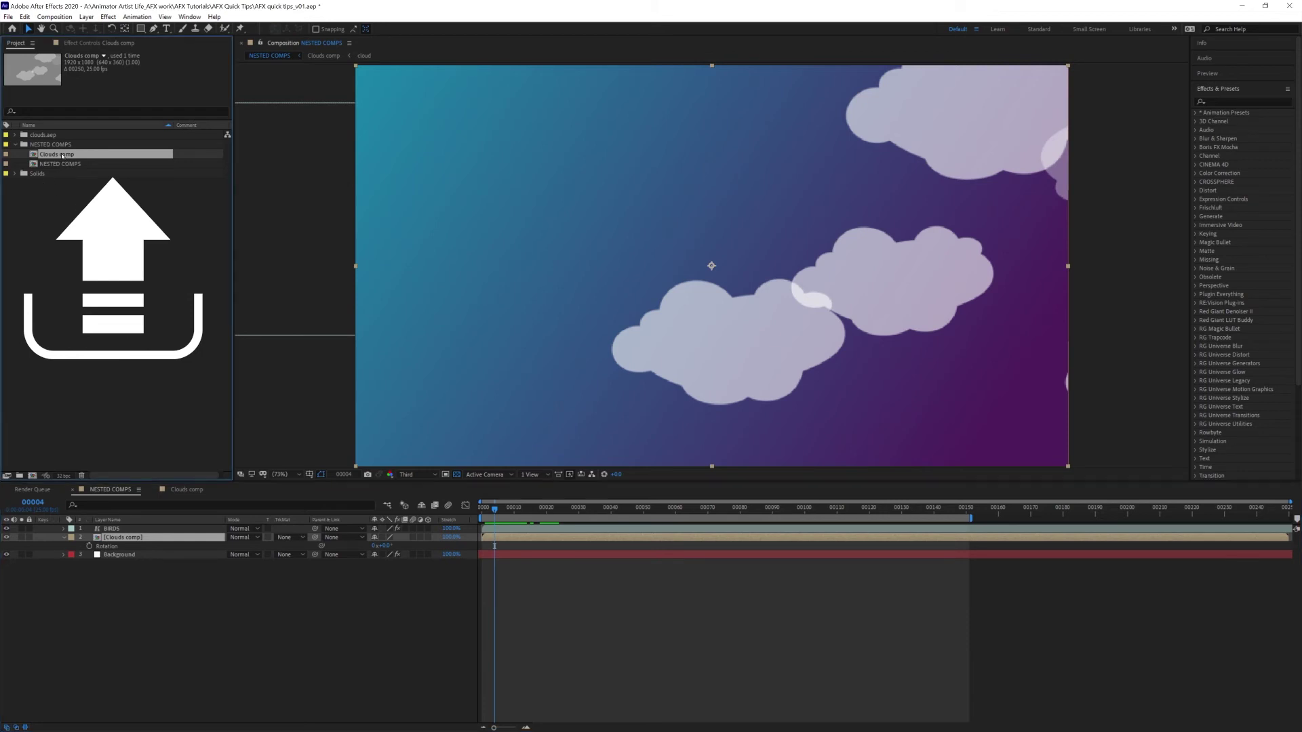
double_click(63, 158)
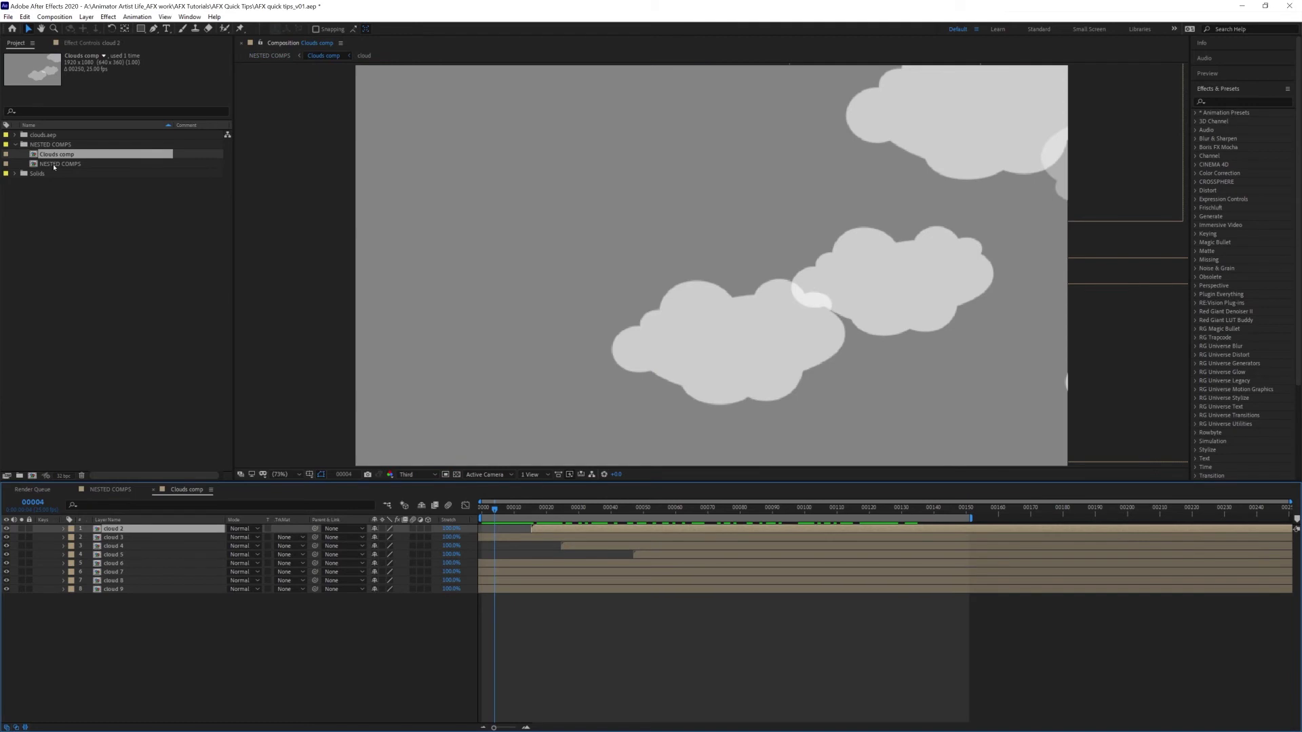
double_click(55, 164)
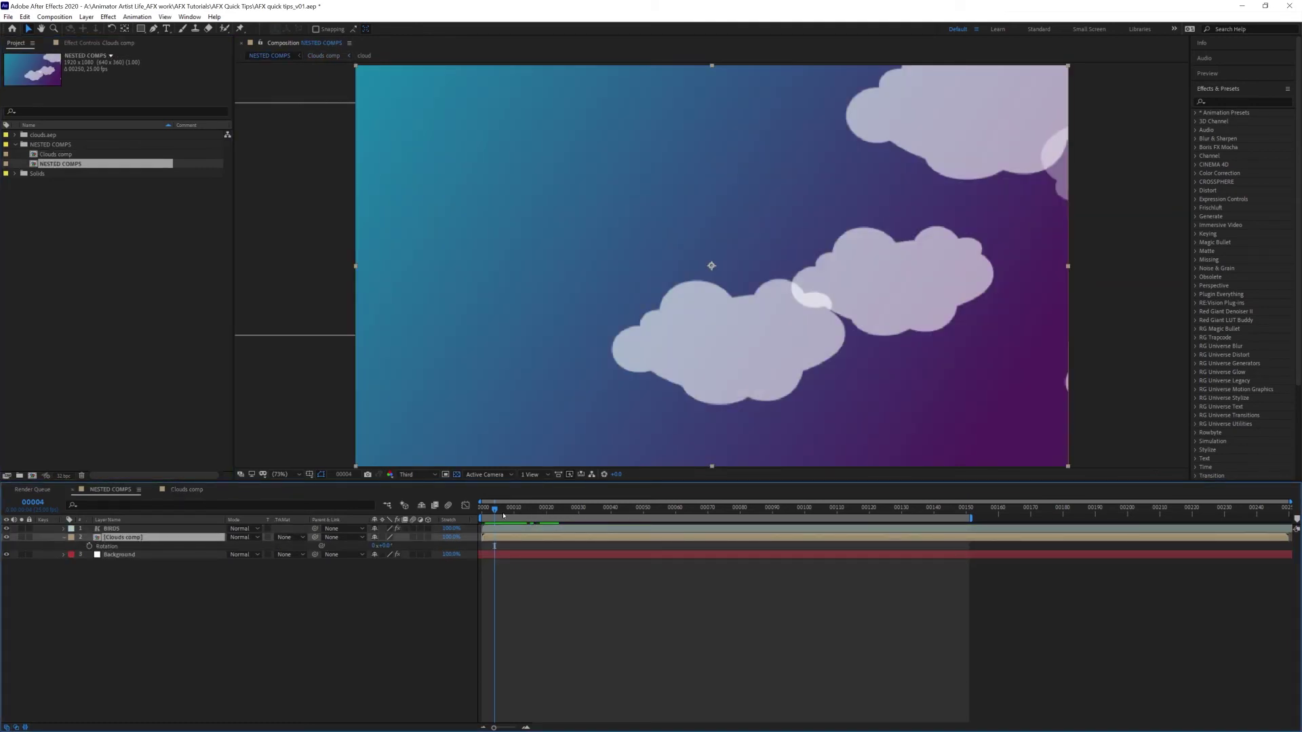
mouse_move(503, 516)
mouse_down()
mouse_move(631, 514)
mouse_move(511, 514)
mouse_up()
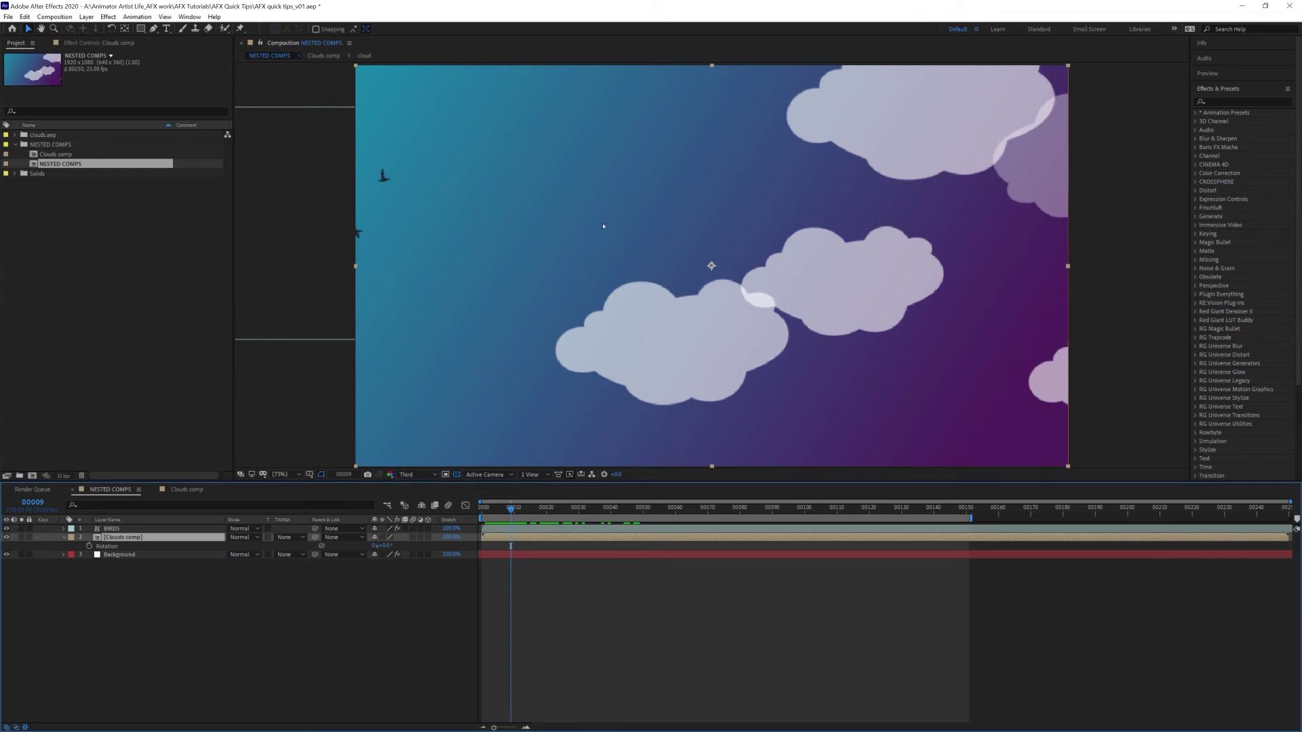
drag(500, 514, 478, 514)
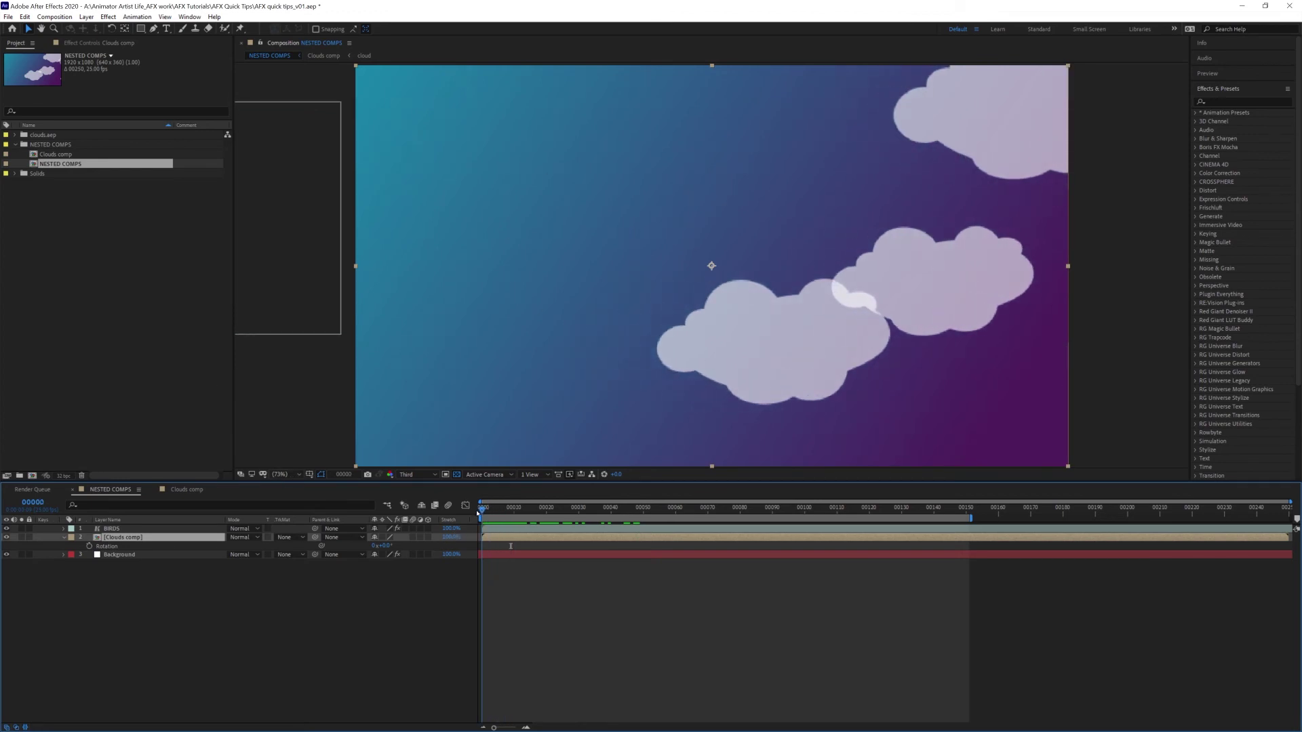
key(space)
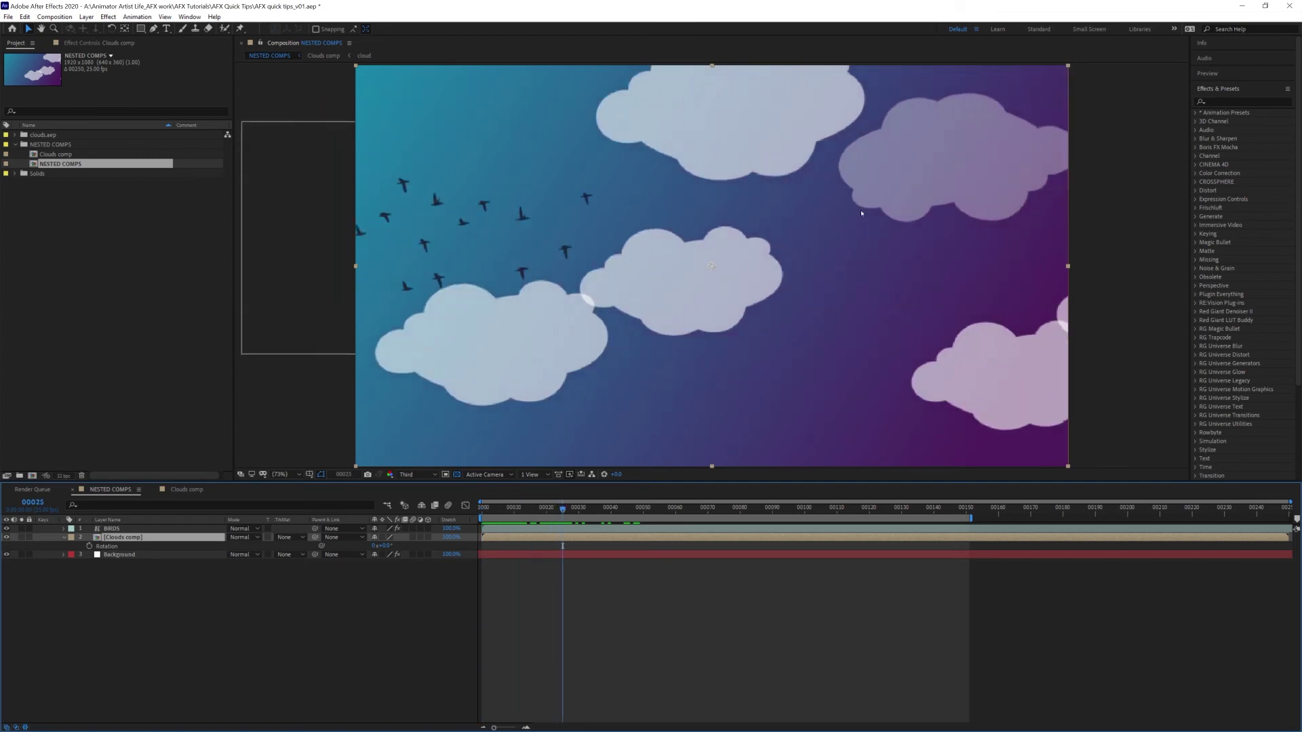